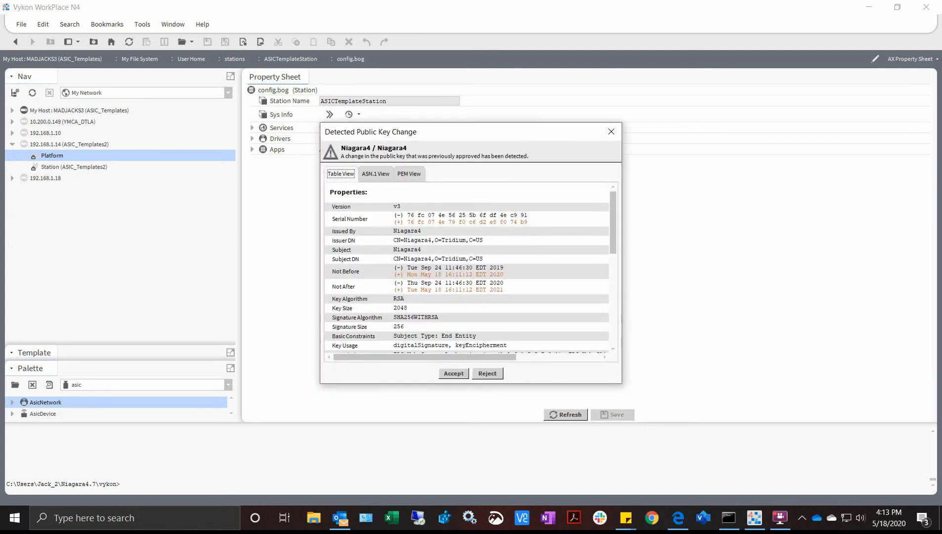
- Accept the changed public key and sign in to the 192.168.1.14 platform with the admin credentials
left_click(453, 373)
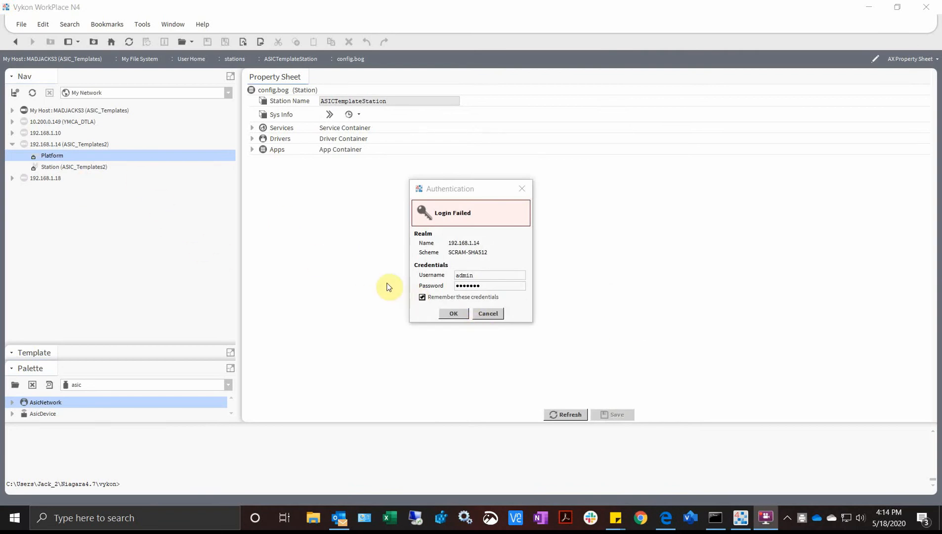
left_click(451, 314)
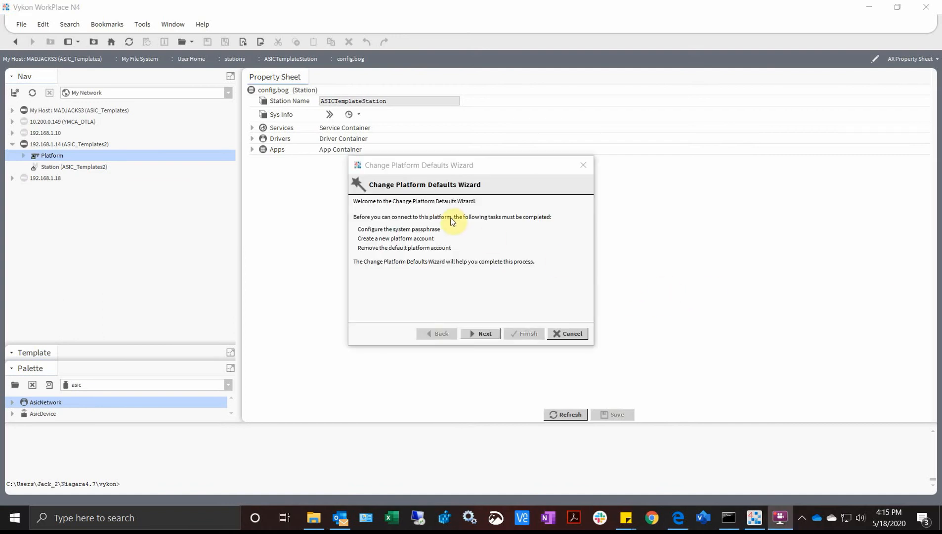
- Set and confirm a new system passphrase in the Change Platform Defaults Wizard
left_click(477, 333)
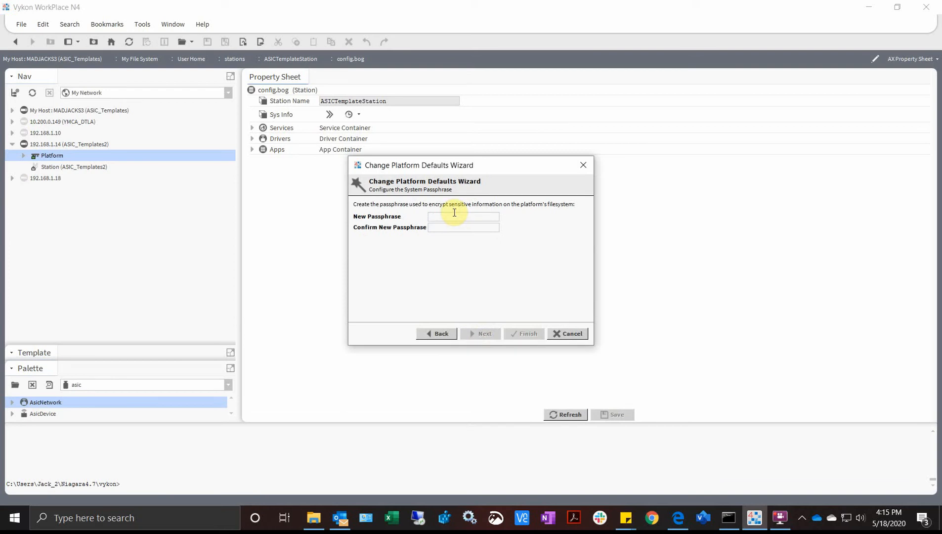
type("**********")
key("Tab")
type("**********")
left_click(486, 334)
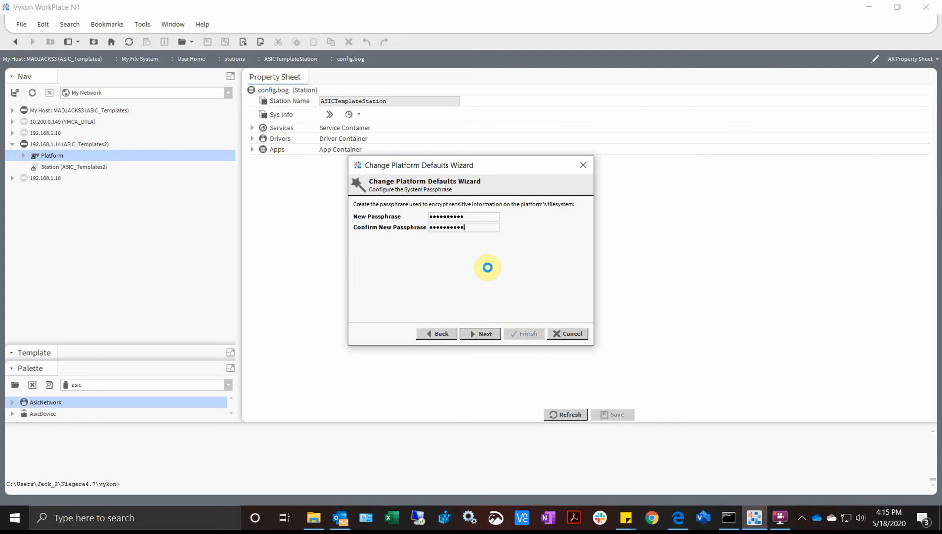
- Enter admin as the new platform account's username, then fill in and confirm its password
left_click(430, 213)
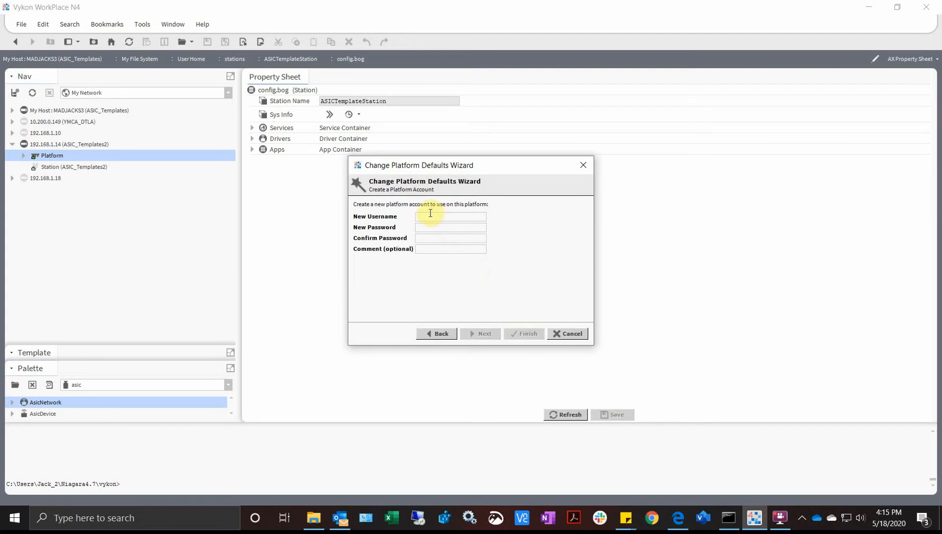
type("admin")
key("Tab")
type("••••••••••")
key("Tab")
type("••••••••••")
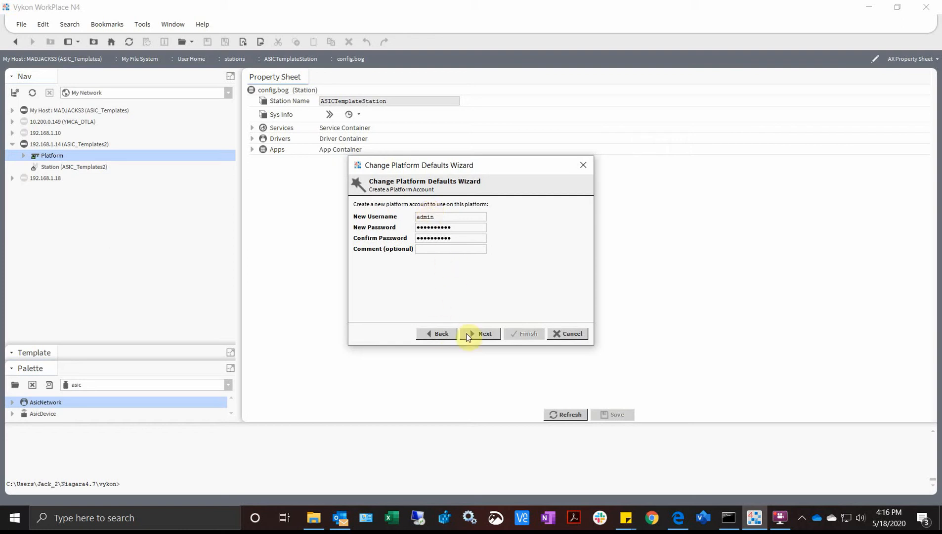
- Add the comment "ASI Default" to the new platform account and finish the platform defaults wizard
left_click(436, 249)
type("ASI Default")
left_click(487, 333)
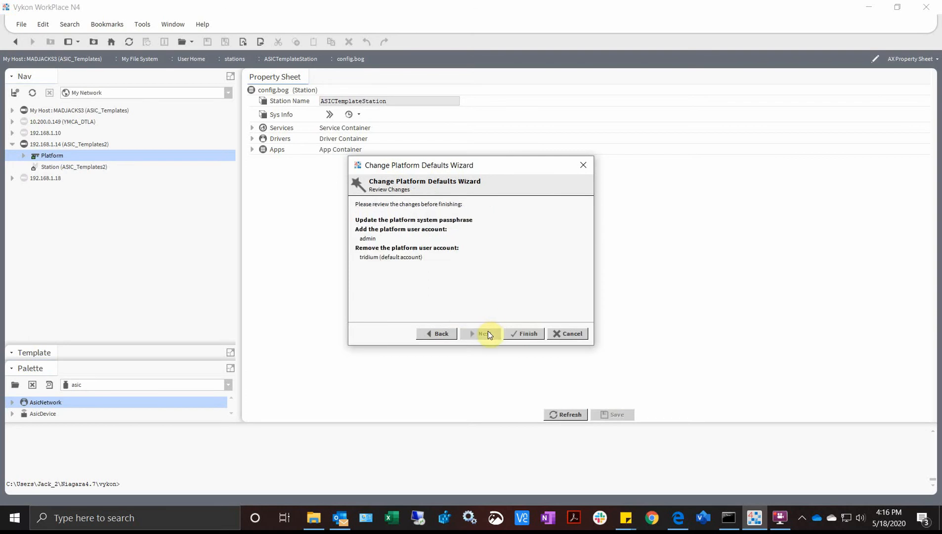
left_click(517, 333)
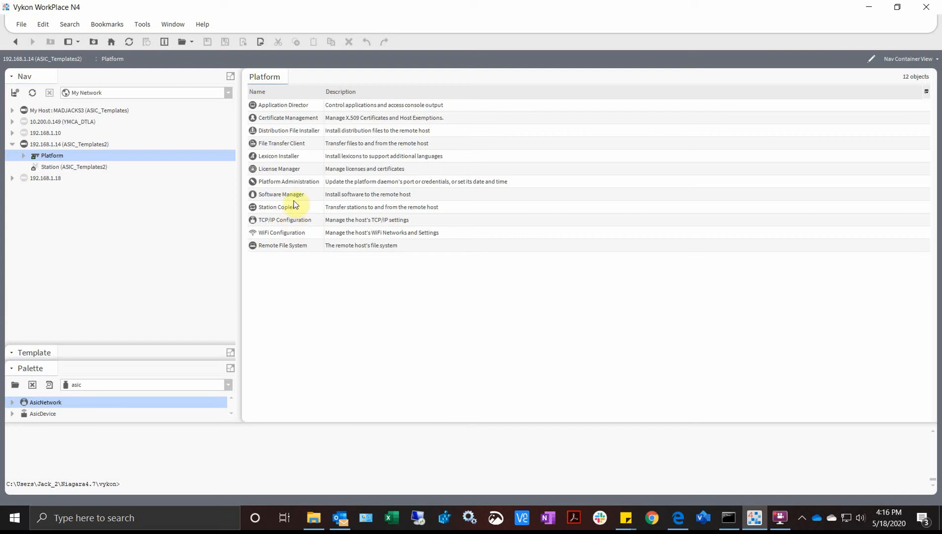
- Start commissioning from Platform Administration with local date and time sync enabled and TCP/IP network configuration excluded
double_click(296, 181)
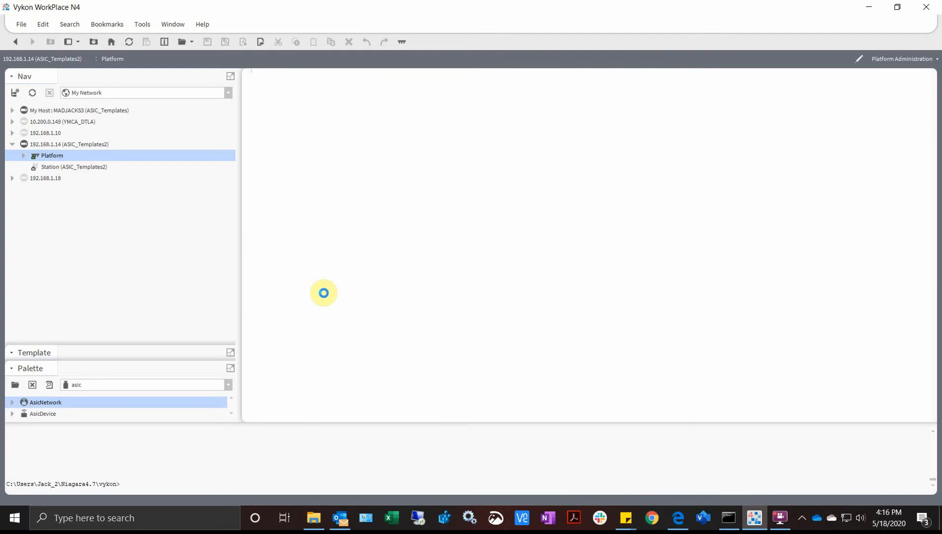
left_click(309, 277)
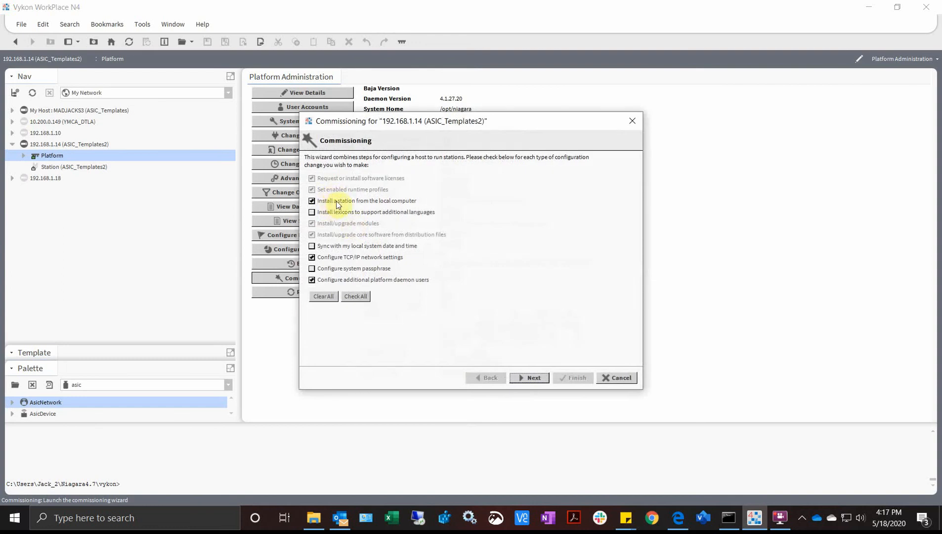
left_click(327, 250)
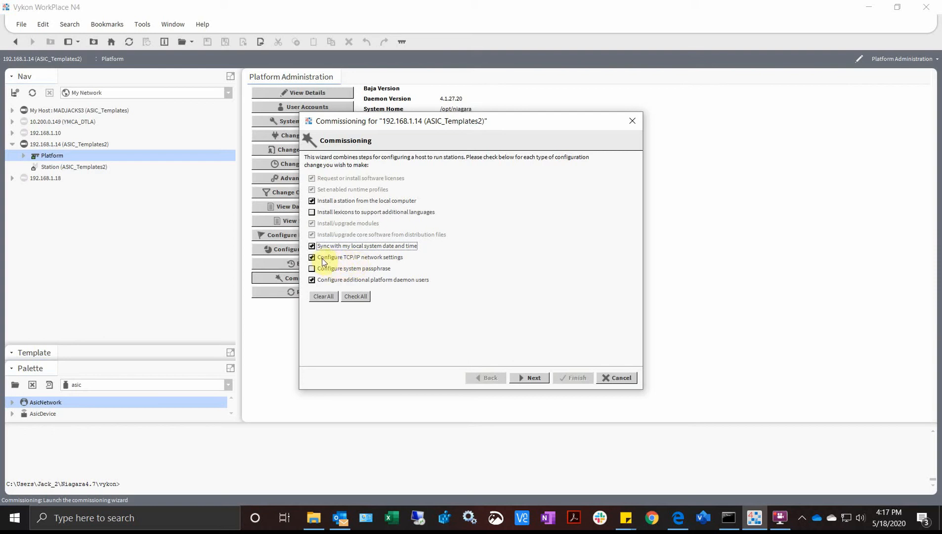
left_click(326, 271)
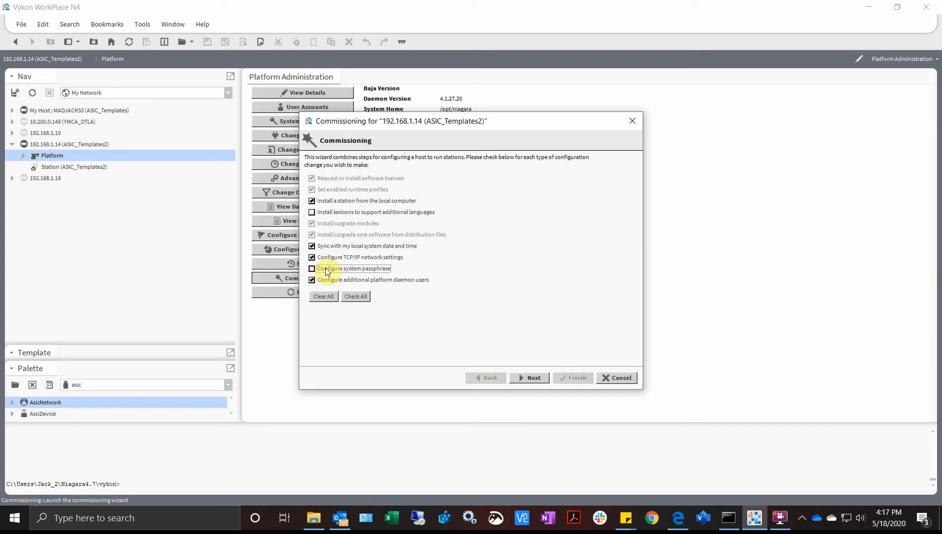
left_click(330, 271)
left_click(330, 257)
left_click(531, 377)
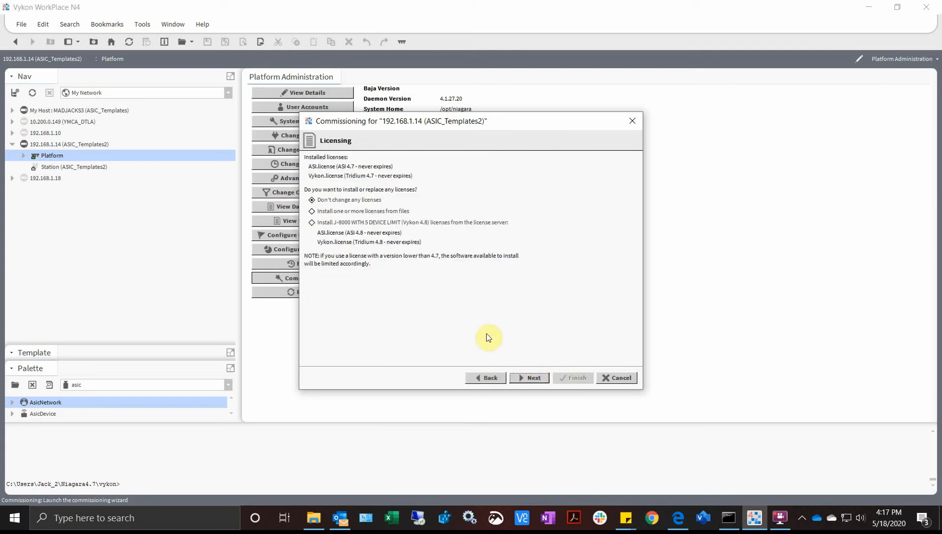
- Choose not to change any licenses and keep the default enabled runtime profiles
left_click(352, 200)
left_click(534, 378)
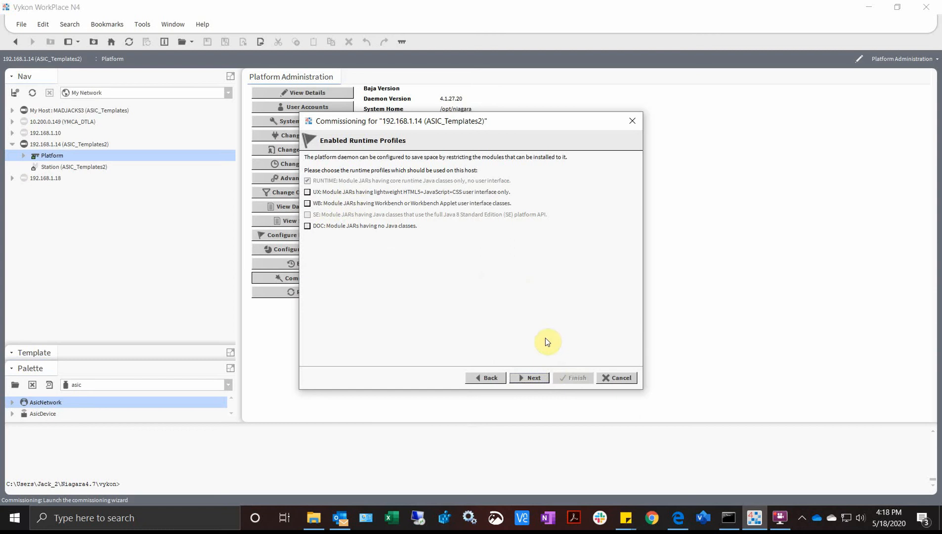
left_click(537, 376)
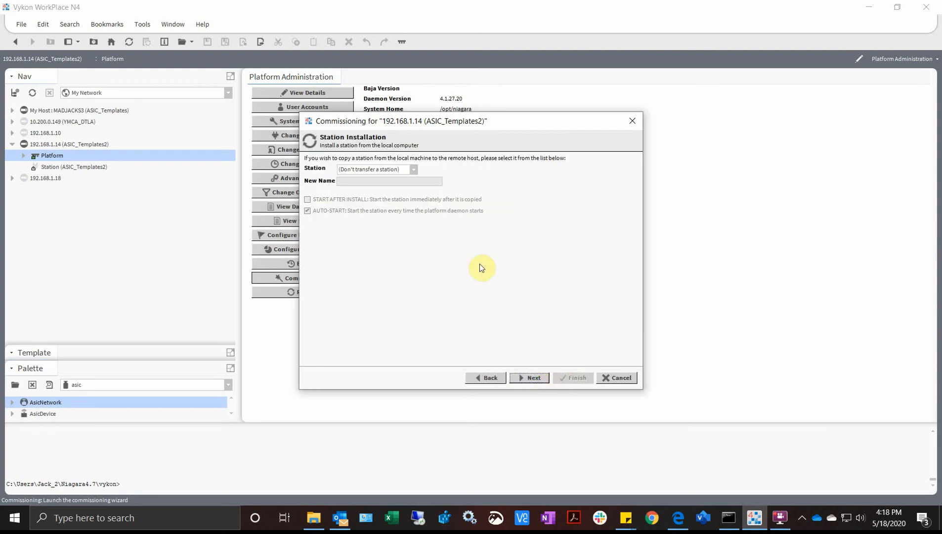
- Choose ASICTemplateStation as the local station to install, keeping its name and the start options
left_click(414, 171)
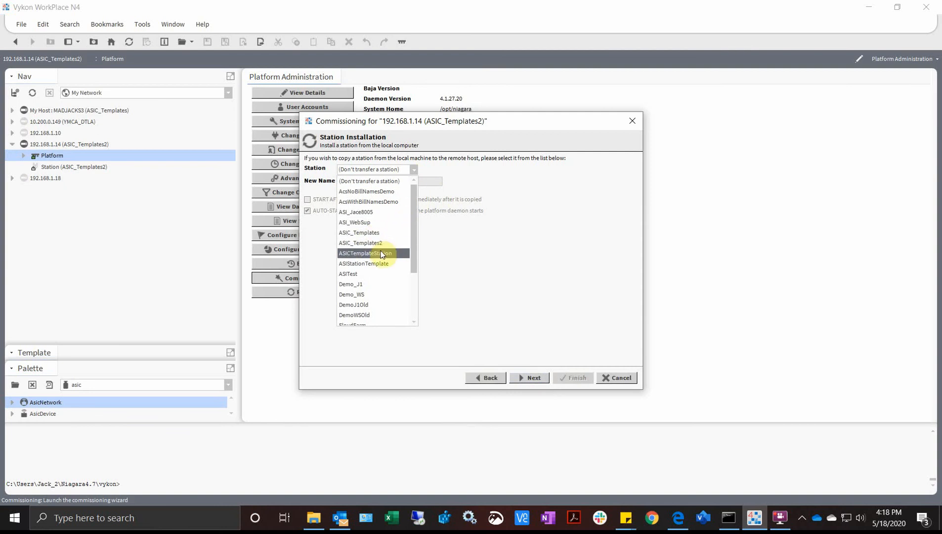
left_click(360, 252)
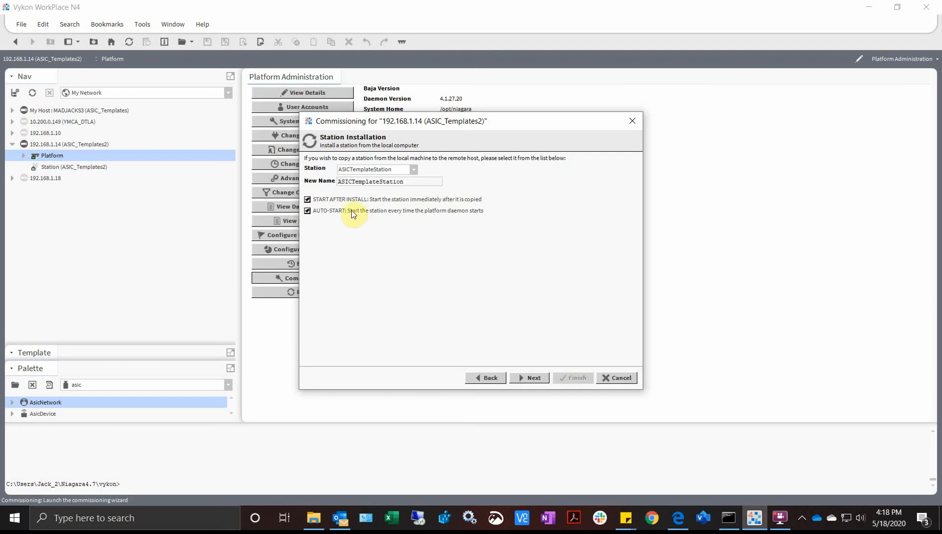
left_click(528, 376)
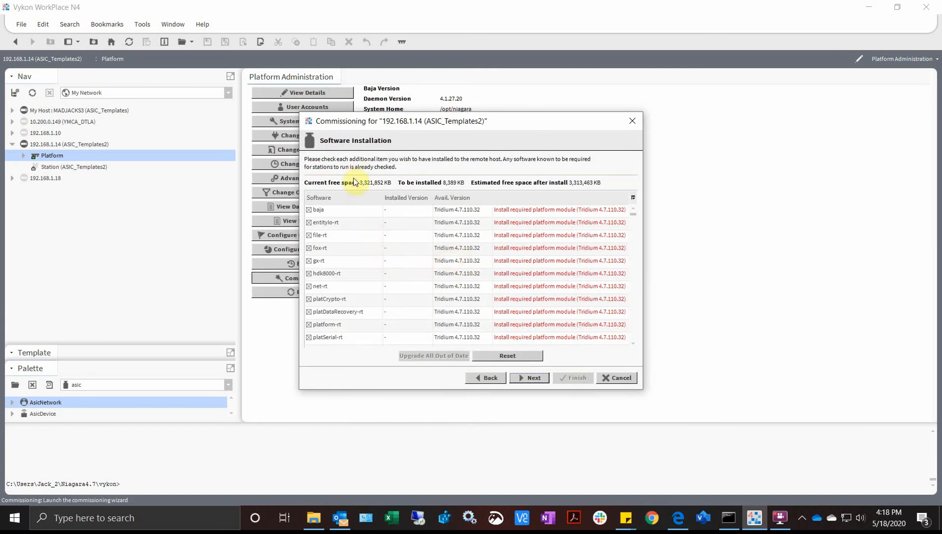
- Check the preselected modules, including asic-rt, and accept the software and distribution file installation
scroll(355, 250, "down", 3)
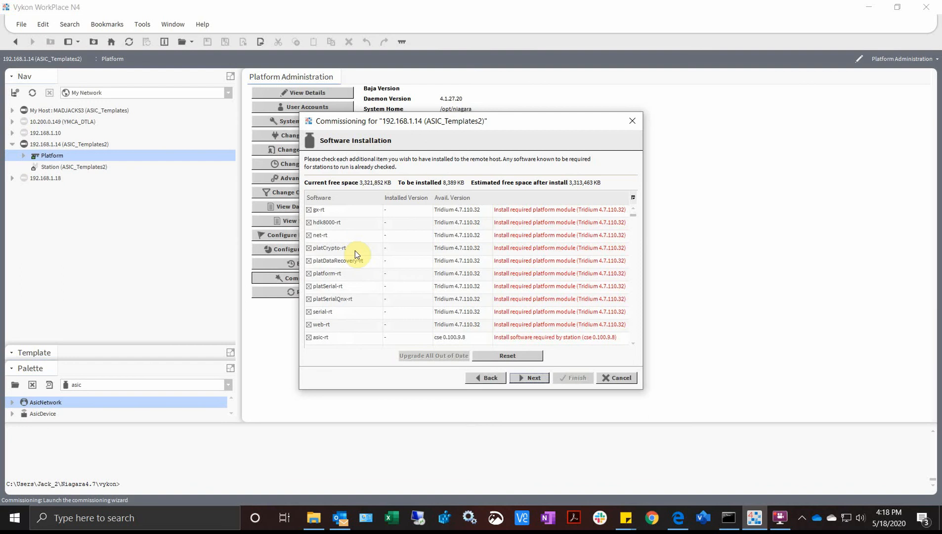
scroll(354, 254, "down", 1)
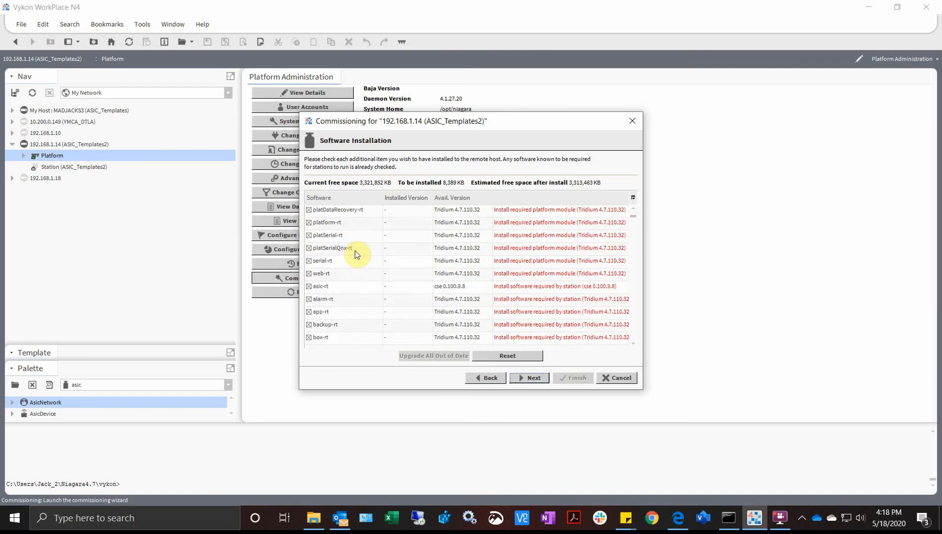
left_click(334, 285)
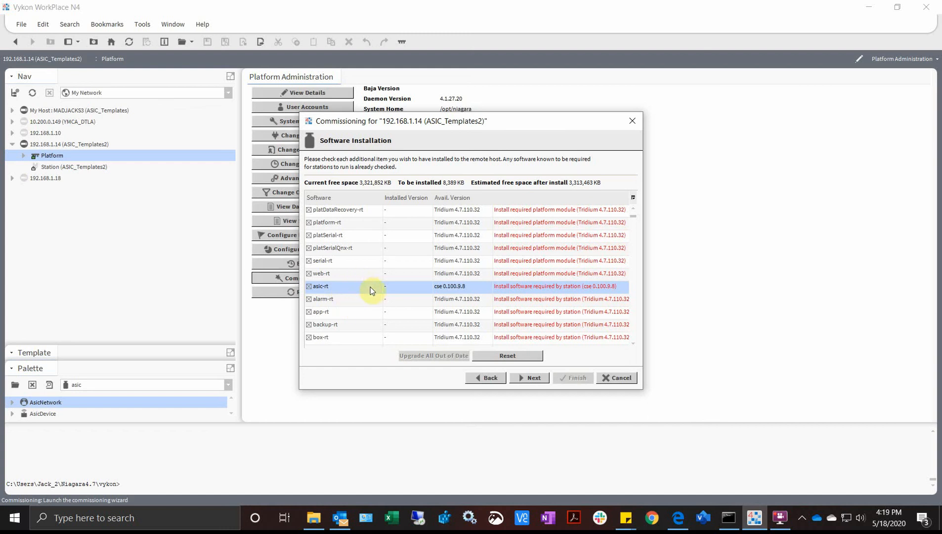
scroll(375, 296, "down", 5)
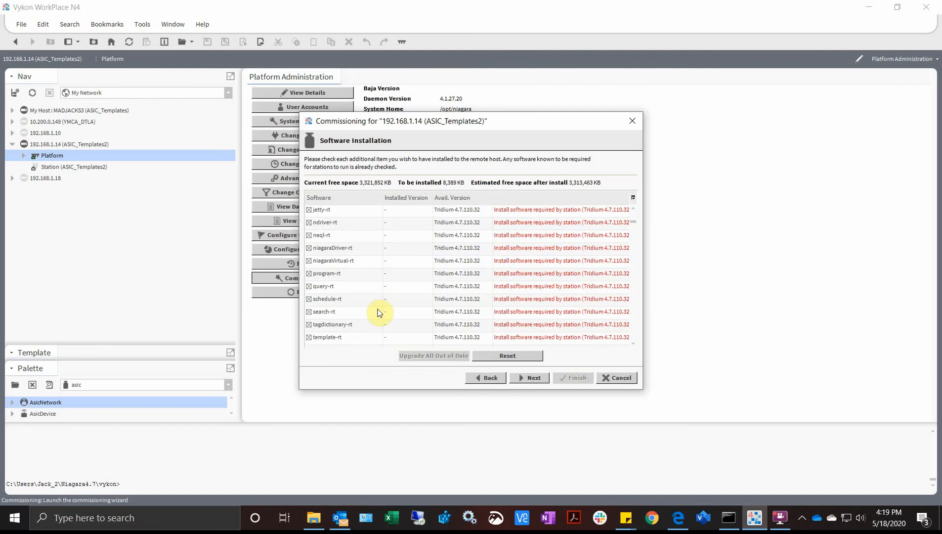
scroll(378, 312, "down", 1)
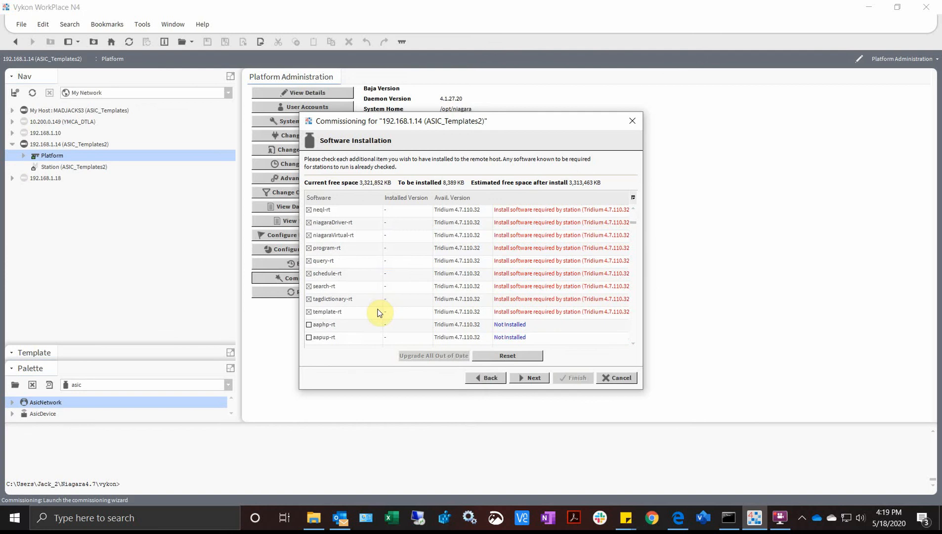
left_click(534, 381)
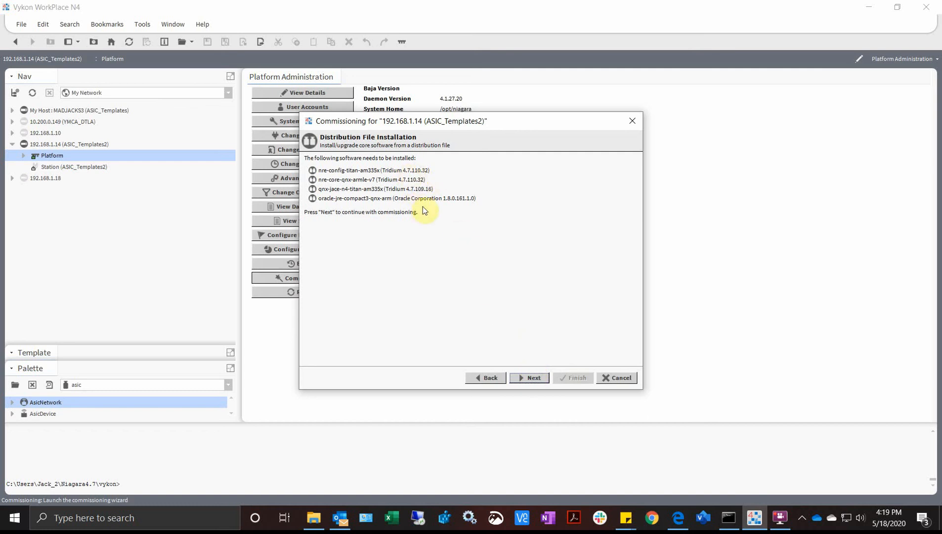
left_click(523, 379)
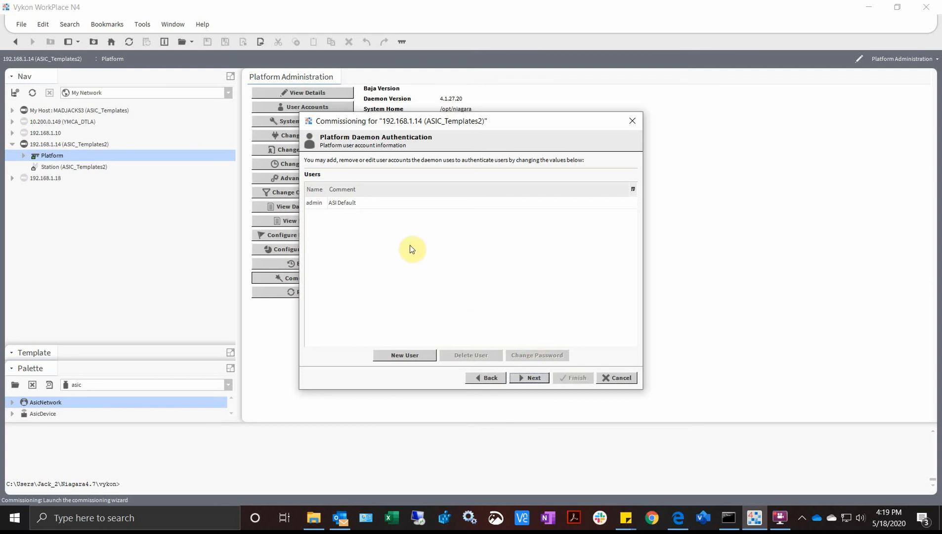
- Keep the existing platform users, review the commissioning changes, run the commissioning and close its completion report
left_click(533, 376)
scroll(411, 302, "down", 12)
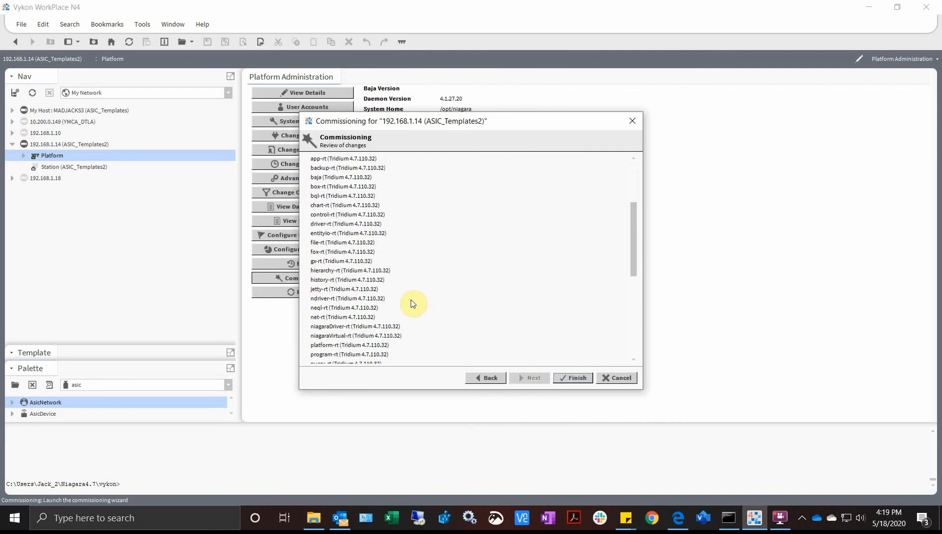
scroll(410, 303, "up", 5)
scroll(410, 299, "up", 10)
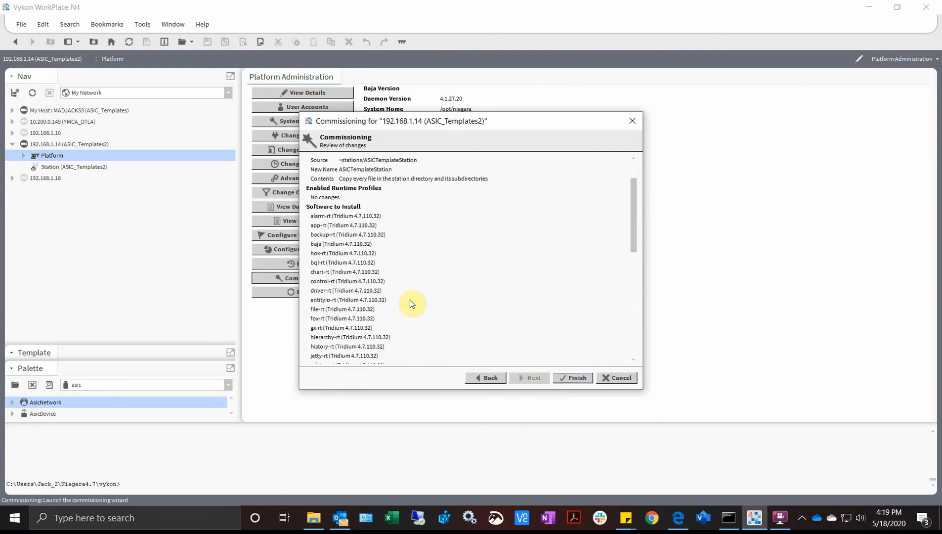
left_click(569, 377)
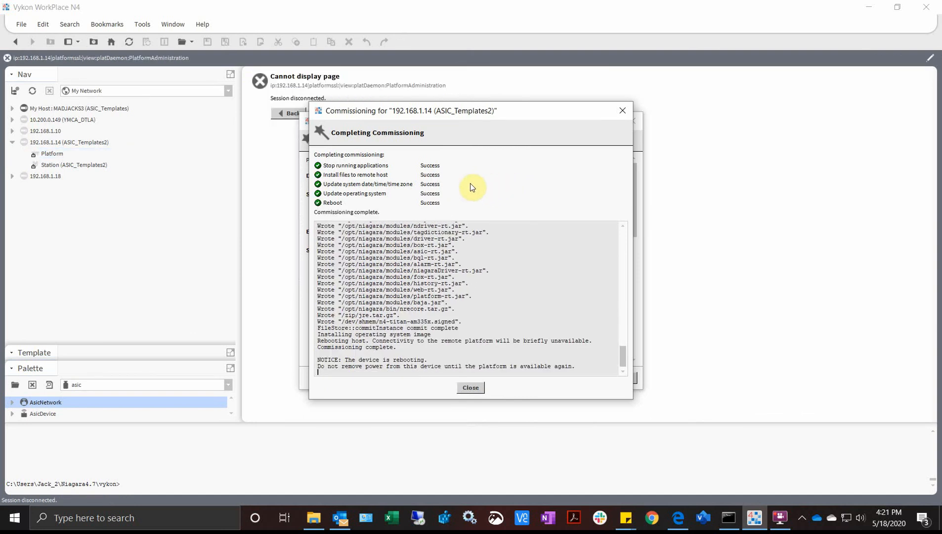
left_click(470, 388)
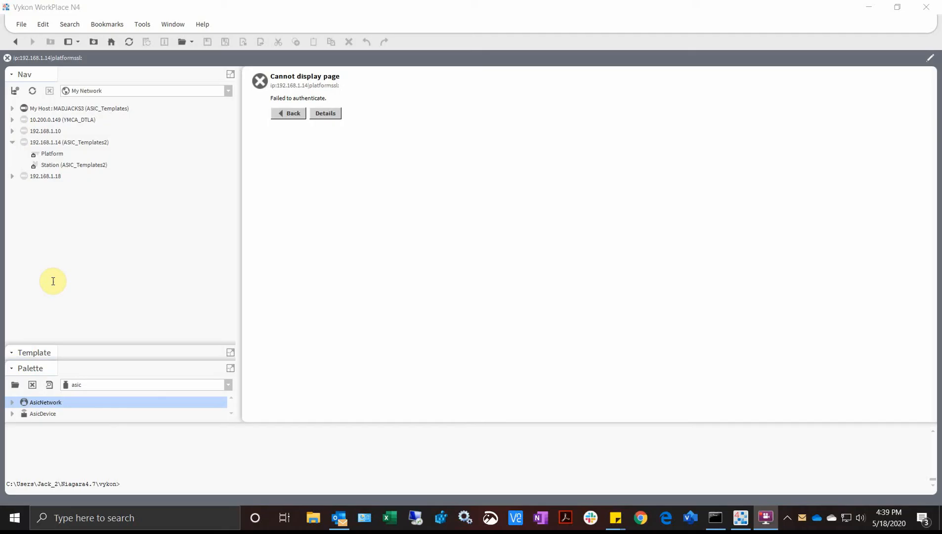
- Reconnect to the 192.168.1.14 platform and open its Application Director
double_click(52, 153)
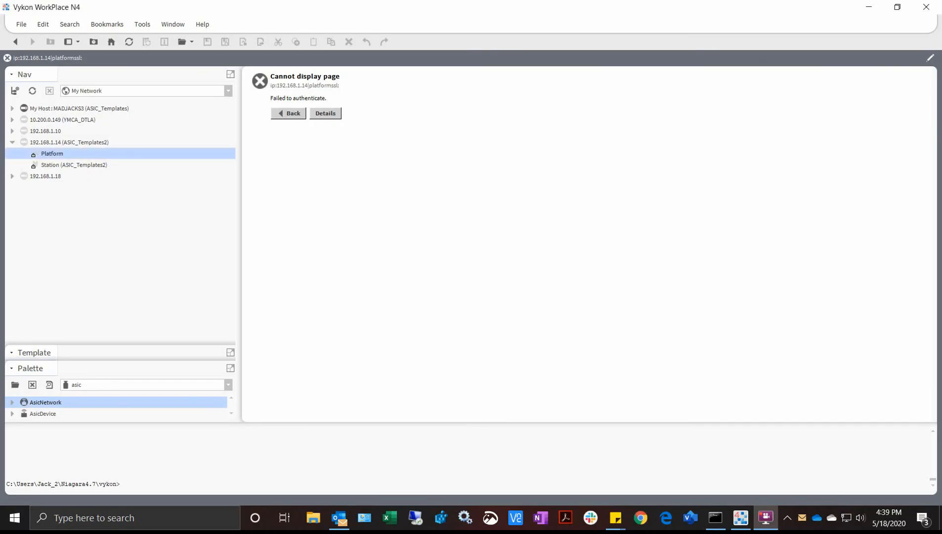
key("Return")
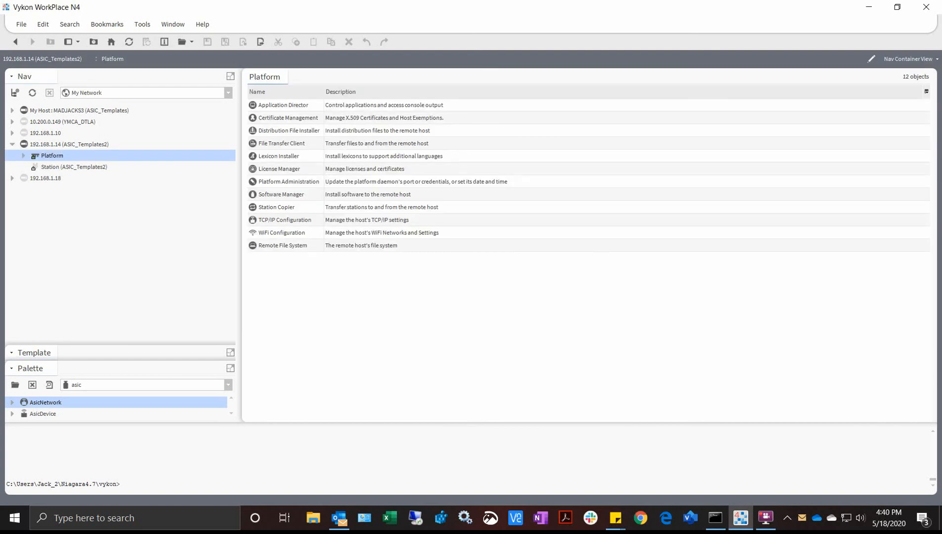
double_click(283, 105)
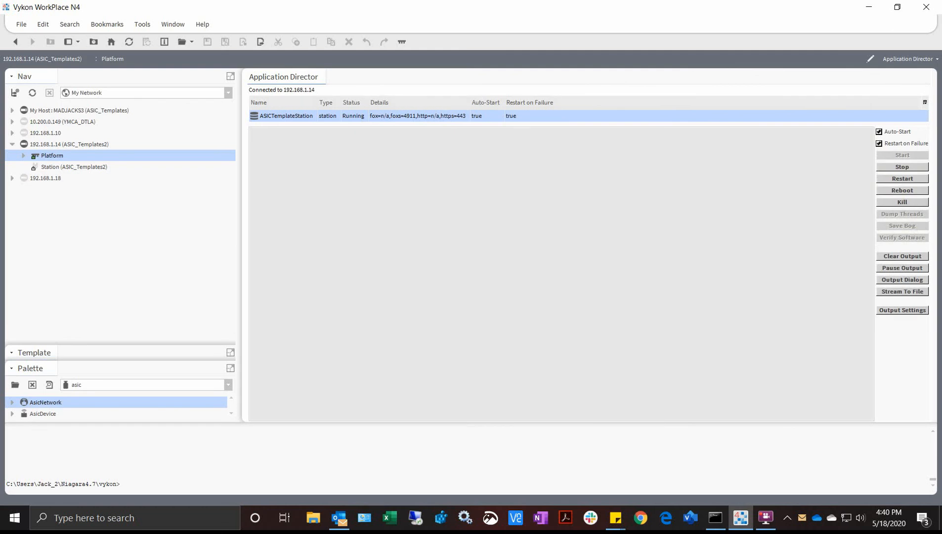
- Connect to the 192.168.1.14 station, accept its changed public key and sign in with the station password
left_click(74, 167)
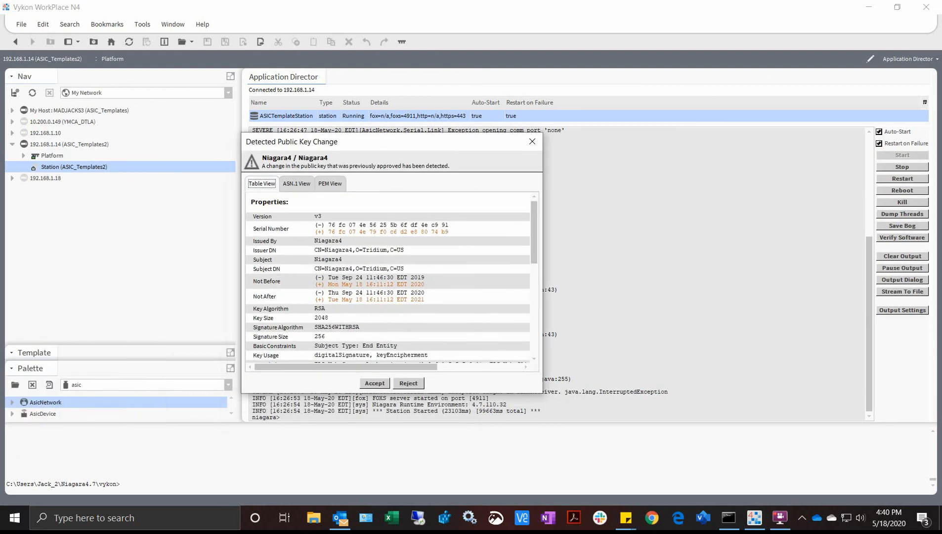
left_click(375, 383)
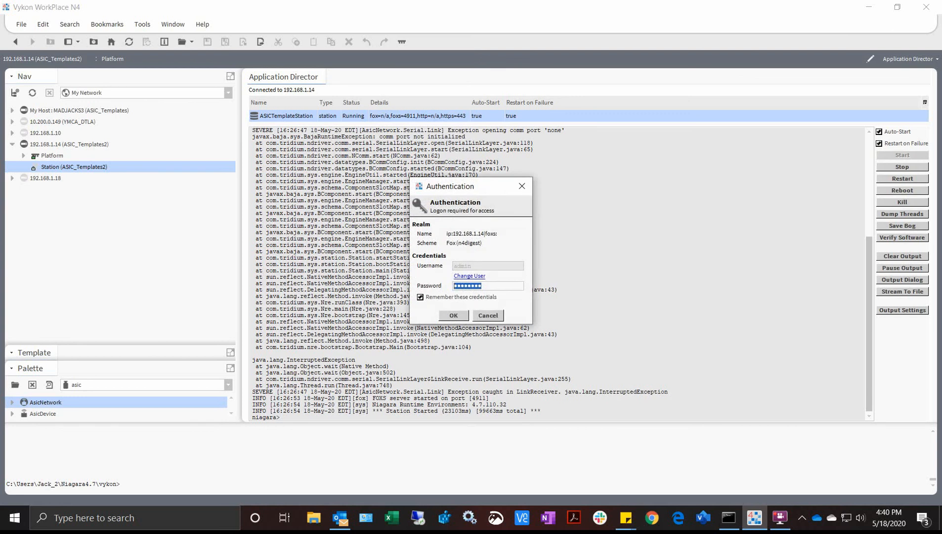
type("•••••••••")
key("Return")
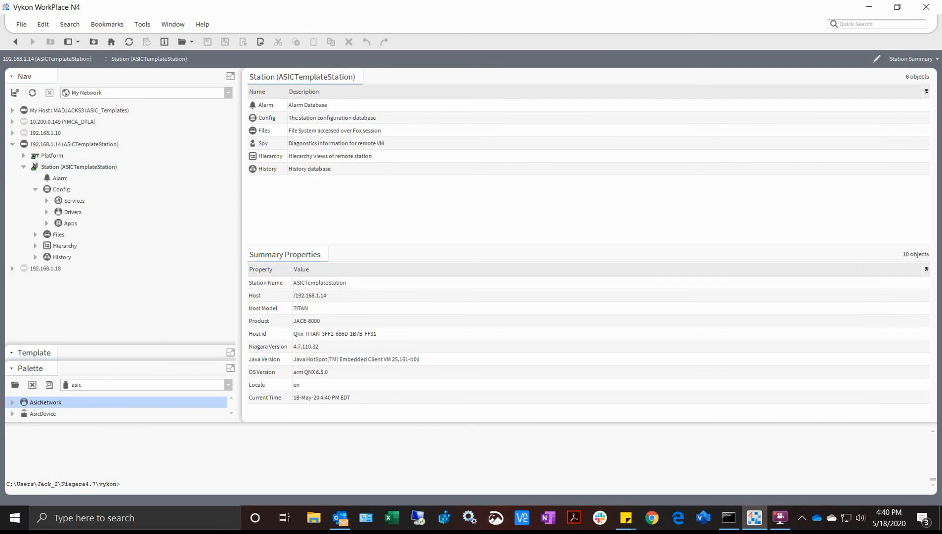
- Expand the station's Drivers and select the AsicNetwork
left_click(95, 223)
left_click(92, 234)
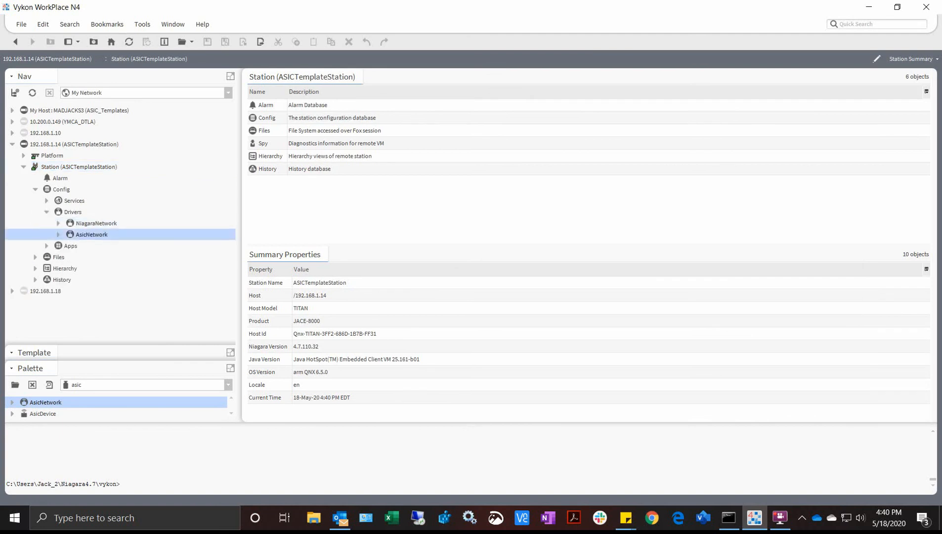